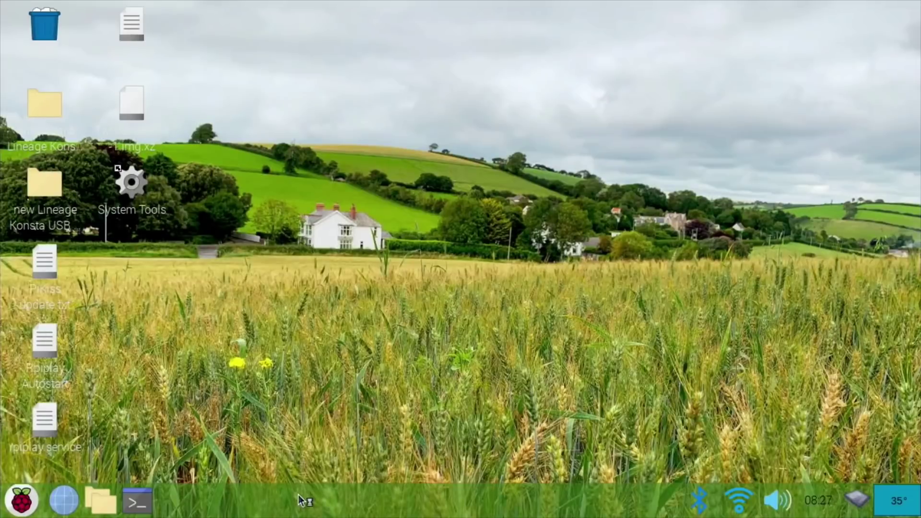
# - Set the HDMI-1 screen resolution to 1920x1080 in the Screen Layout Editor and apply it
pyautogui.click(398, 175)
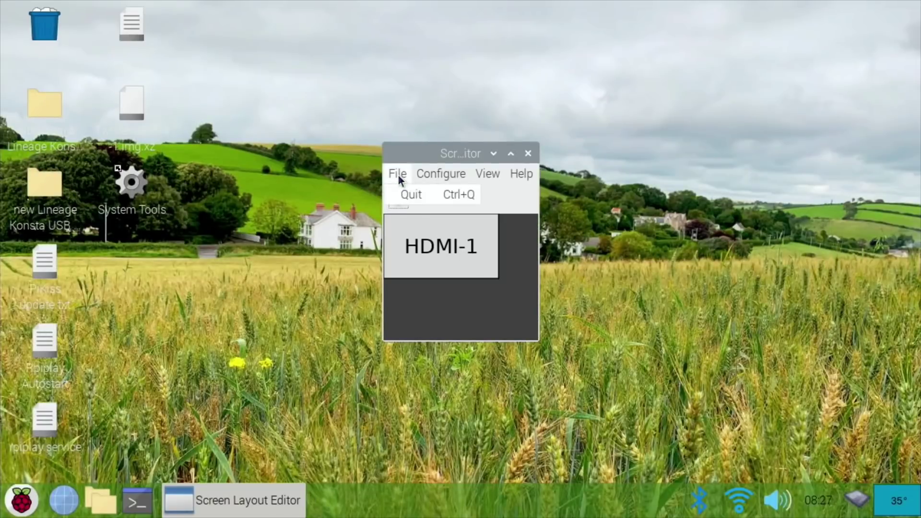
pyautogui.moveTo(432, 174)
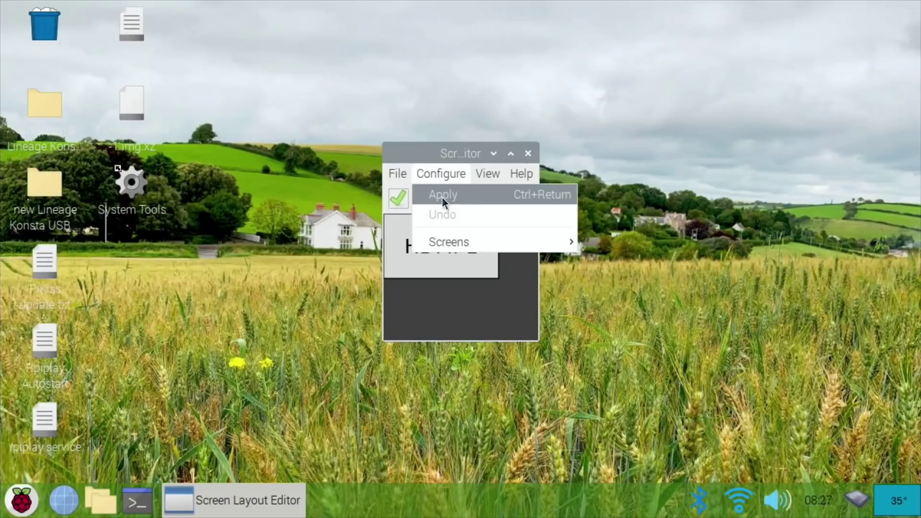
pyautogui.moveTo(462, 248)
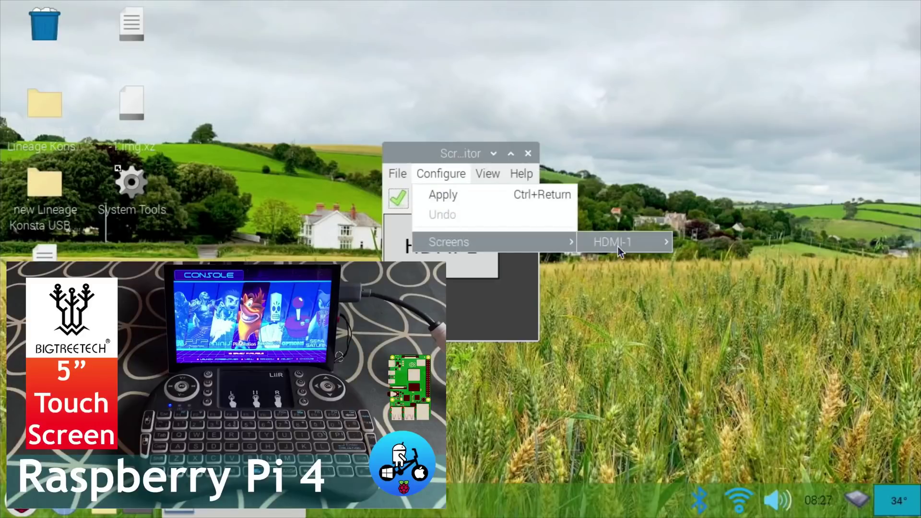
pyautogui.moveTo(618, 246)
pyautogui.moveTo(718, 246)
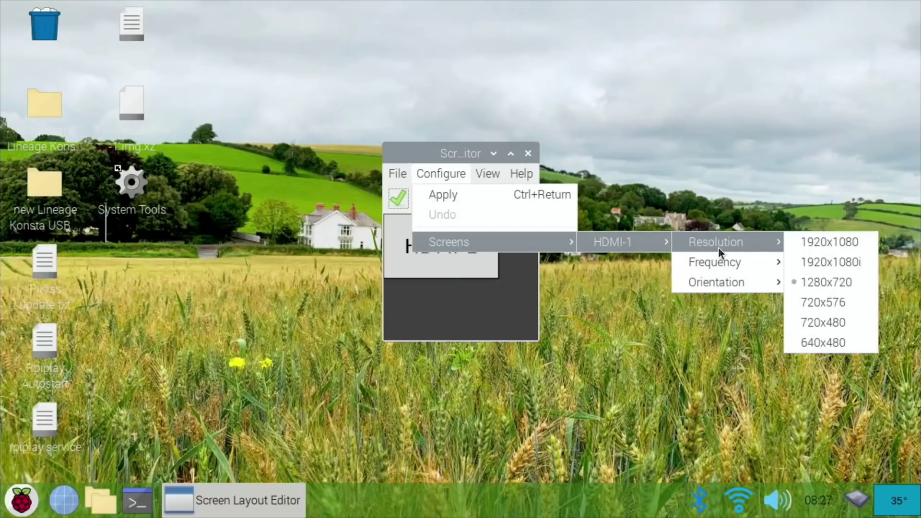
pyautogui.click(810, 243)
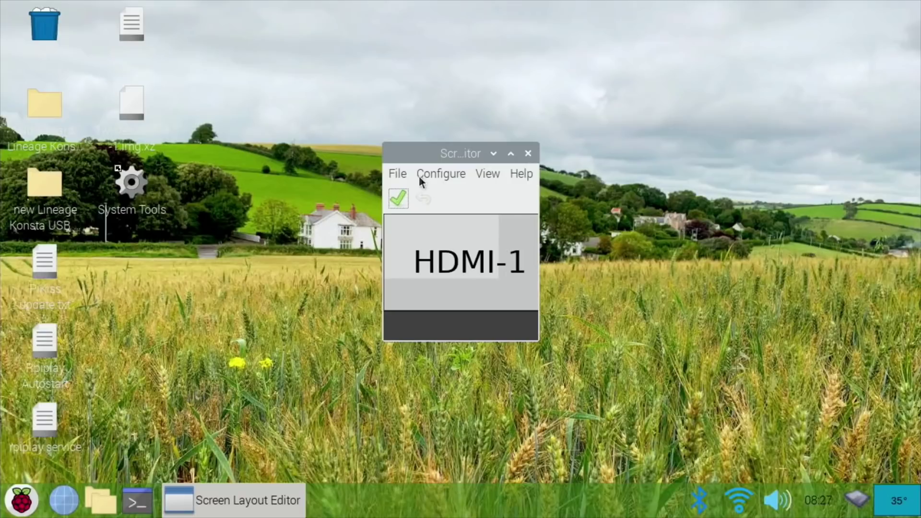
pyautogui.click(399, 198)
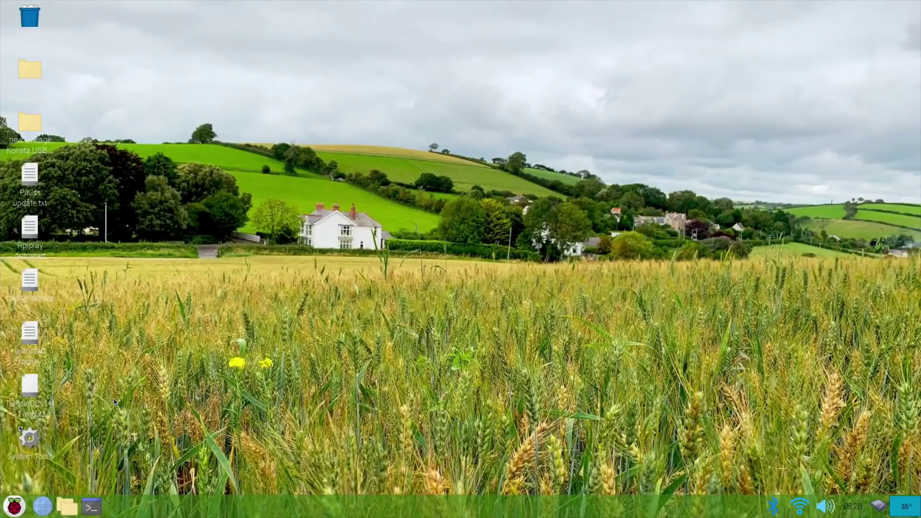
# - Open /boot/config.txt in nano with sudo from a new terminal
pyautogui.click(91, 504)
pyautogui.press('Up')
pyautogui.press('Up')
pyautogui.press('Up')
pyautogui.press('Up')
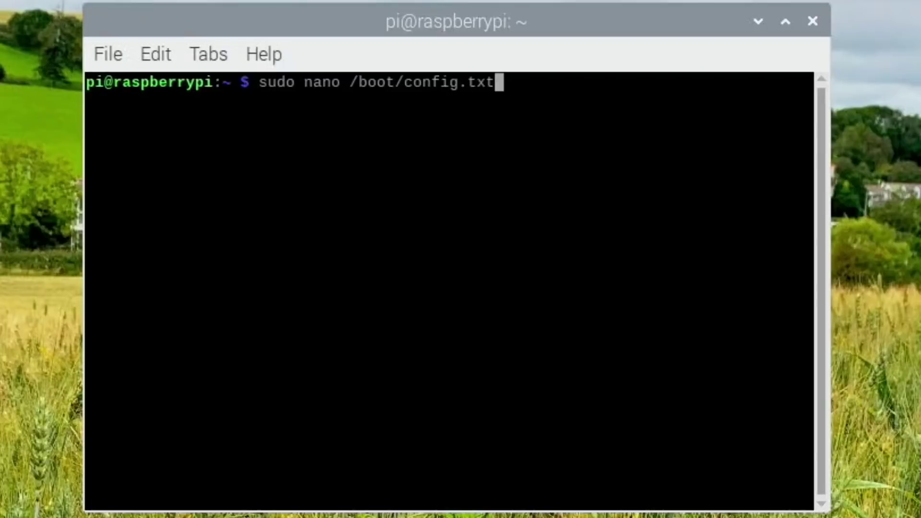
pyautogui.press('Return')
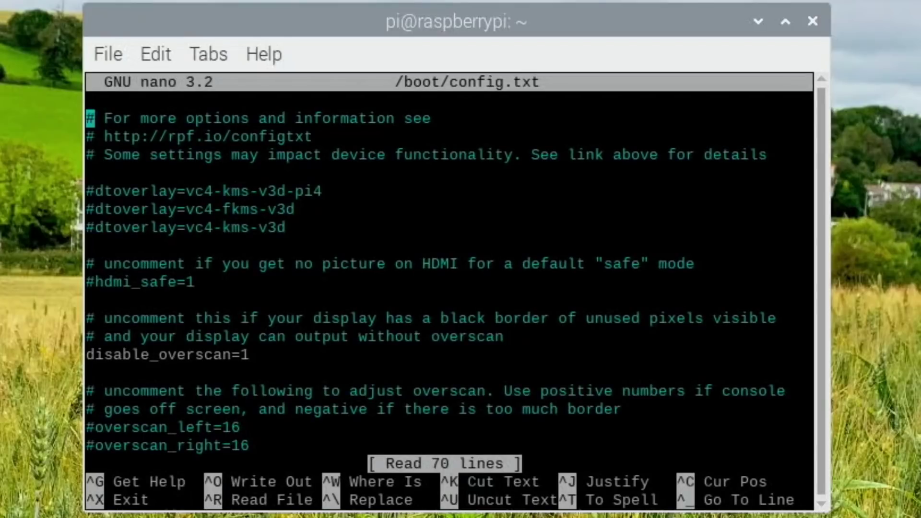
# - Look through the settings in config.txt from the header comments to the end of the [all] section
pyautogui.press('Down')
pyautogui.press('Down')
pyautogui.press('Down')
pyautogui.press('Down')
pyautogui.press('Down')
pyautogui.press('Down')
pyautogui.press('Down')
pyautogui.press('Down')
pyautogui.press('Down')
pyautogui.press('Down')
pyautogui.press('Down')
pyautogui.press('Down')
pyautogui.press('Down')
pyautogui.press('Down')
pyautogui.press('Down')
pyautogui.press('Down')
pyautogui.press('Down')
pyautogui.press('Down')
pyautogui.press('Down')
pyautogui.press('Down')
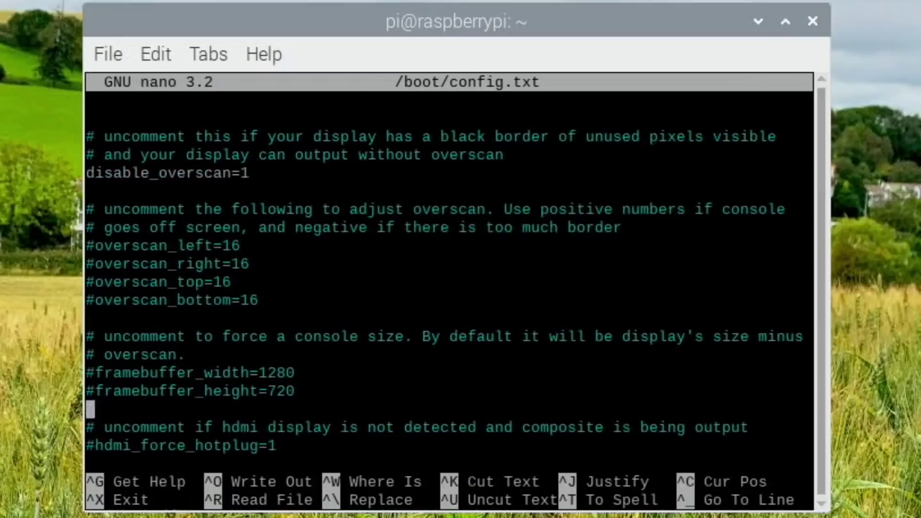
pyautogui.press('Down')
pyautogui.press('Down')
pyautogui.press('Down')
pyautogui.press('Down')
pyautogui.press('Down')
pyautogui.press('Down')
pyautogui.press('Down')
pyautogui.press('Down')
pyautogui.press('Down')
pyautogui.press('Down')
pyautogui.press('Down')
pyautogui.press('Down')
pyautogui.press('Down')
pyautogui.press('Down')
pyautogui.press('Down')
pyautogui.press('Down')
pyautogui.press('Down')
pyautogui.press('Down')
pyautogui.press('Down')
pyautogui.press('Down')
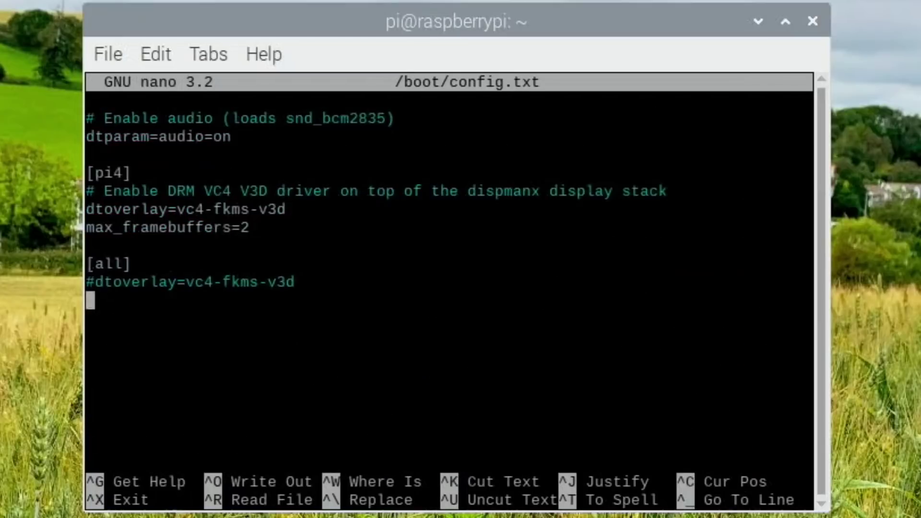
# - Paste the overclock lines over_voltage=6, arm_freq=2147 and gpu_freq=750 below the header comments of config.txt
pyautogui.press('Up')
pyautogui.press('Up')
pyautogui.press('Up')
pyautogui.press('Up')
pyautogui.press('Up')
pyautogui.press('Up')
pyautogui.press('Up')
pyautogui.press('Up')
pyautogui.press('Up')
pyautogui.press('Up')
pyautogui.press('Up')
pyautogui.press('Up')
pyautogui.press('Up')
pyautogui.press('Up')
pyautogui.press('Up')
pyautogui.press('Up')
pyautogui.press('Up')
pyautogui.press('Up')
pyautogui.press('Up')
pyautogui.press('Up')
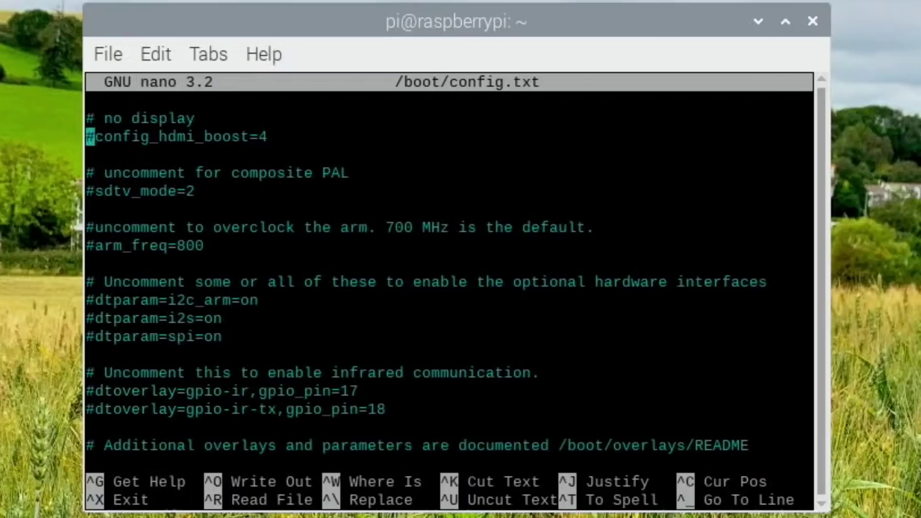
pyautogui.press('Up')
pyautogui.press('Up')
pyautogui.press('Up')
pyautogui.press('Up')
pyautogui.press('Up')
pyautogui.press('Up')
pyautogui.press('Up')
pyautogui.press('Up')
pyautogui.press('Up')
pyautogui.press('Up')
pyautogui.press('Up')
pyautogui.press('Up')
pyautogui.press('Up')
pyautogui.press('Up')
pyautogui.press('Up')
pyautogui.press('Up')
pyautogui.press('Up')
pyautogui.press('Up')
pyautogui.press('Up')
pyautogui.press('Up')
pyautogui.rightClick(112, 169)
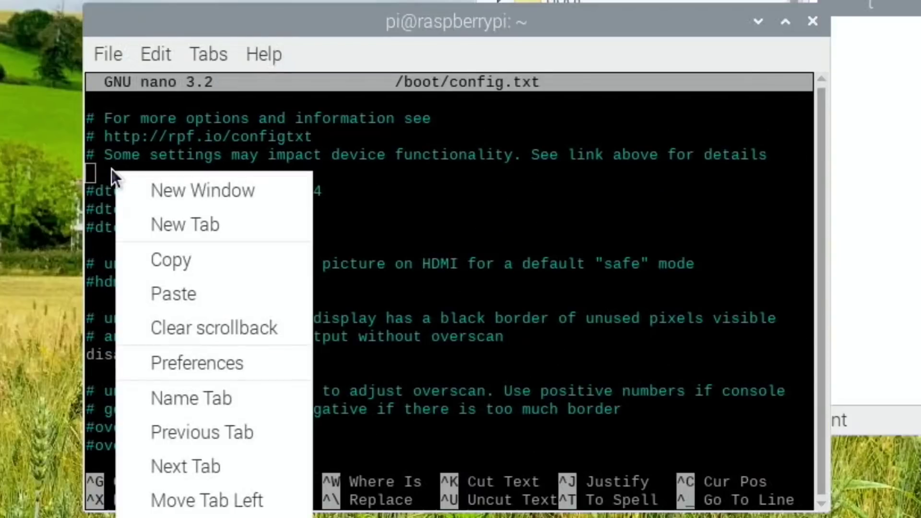
pyautogui.click(142, 290)
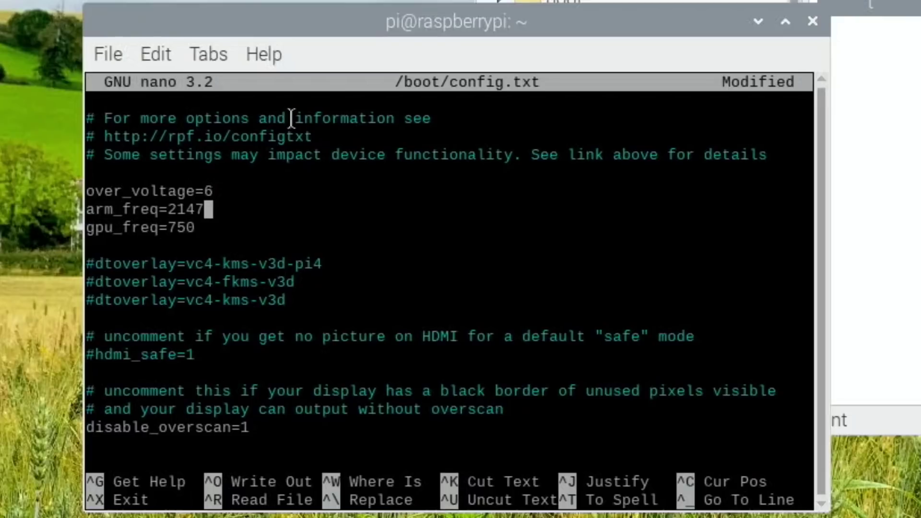
# - Save /boot/config.txt under the same name and exit nano
pyautogui.hotkey('ctrl', 'o')
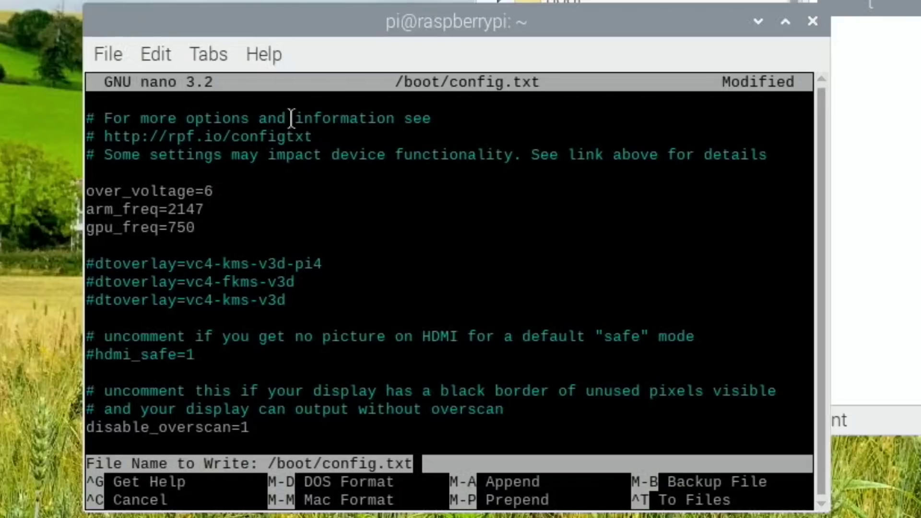
pyautogui.press('Return')
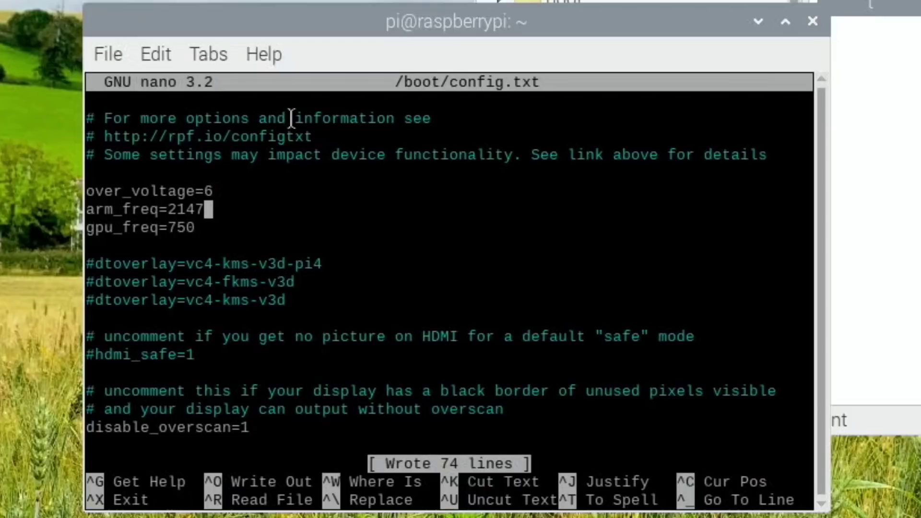
pyautogui.hotkey('ctrl', 'x')
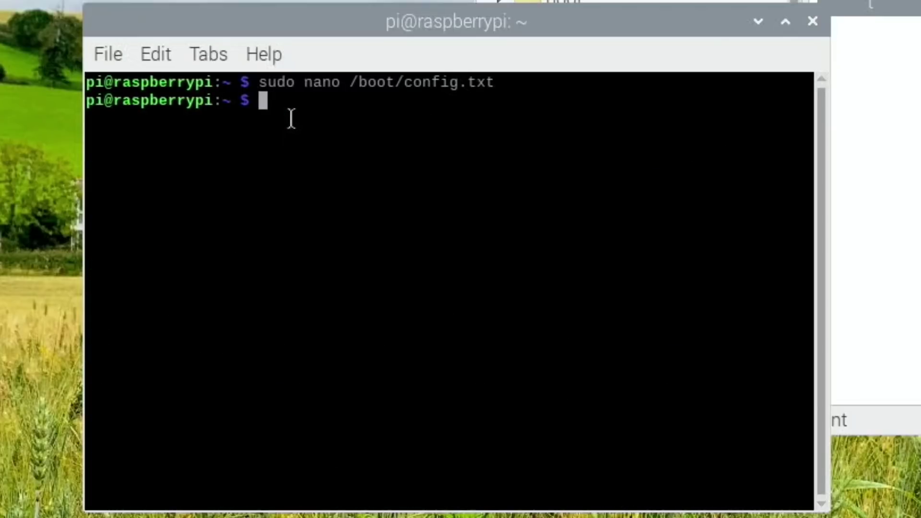
# - Show the system information with neofetch and reboot the Raspberry Pi
pyautogui.write('neofetch')
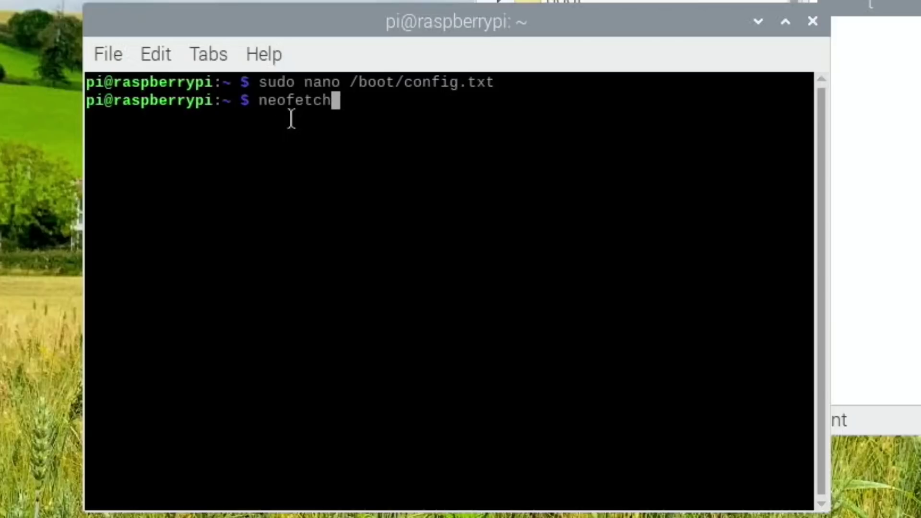
pyautogui.press('Return')
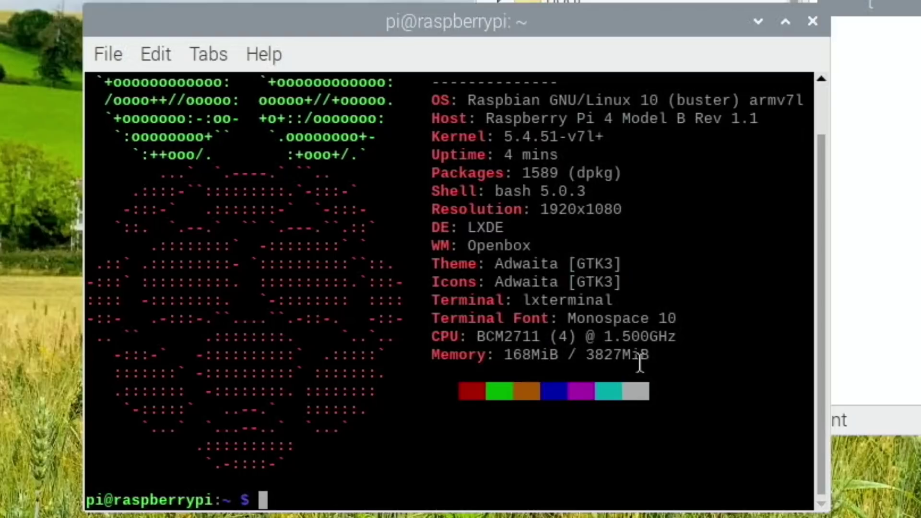
pyautogui.write('re')
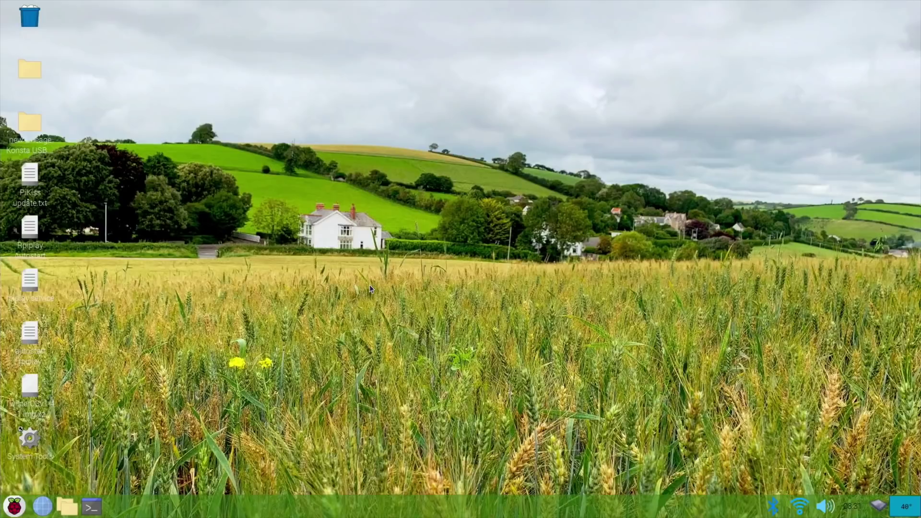
# - Open a new terminal and run neofetch to check the CPU frequency after the reboot
pyautogui.click(88, 505)
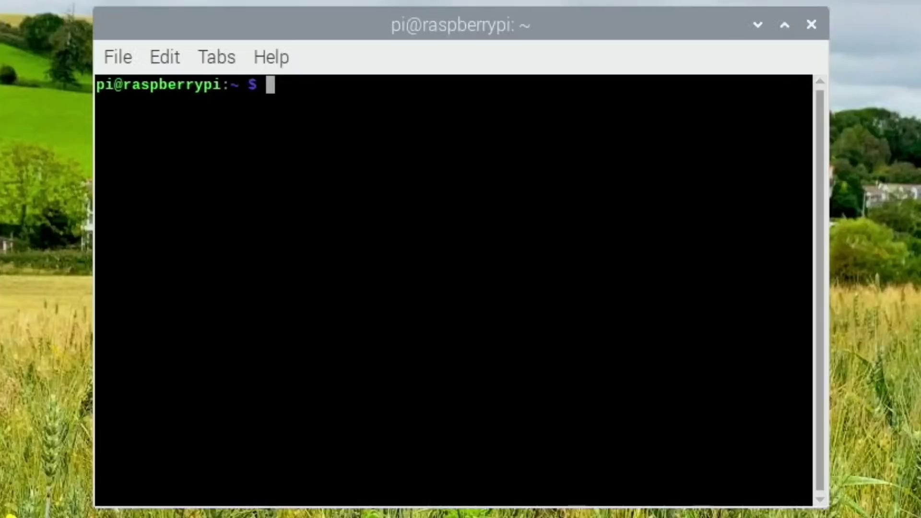
pyautogui.write('reboot')
pyautogui.write('neofetch')
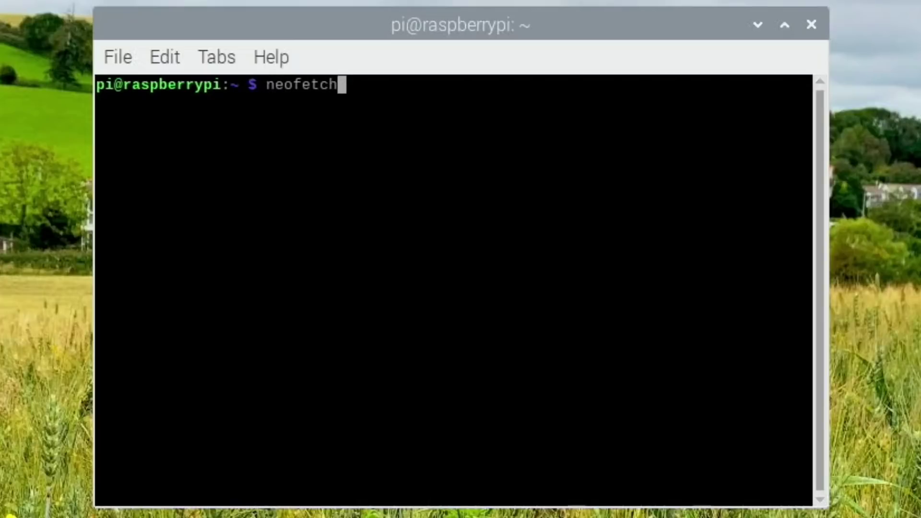
pyautogui.press('Return')
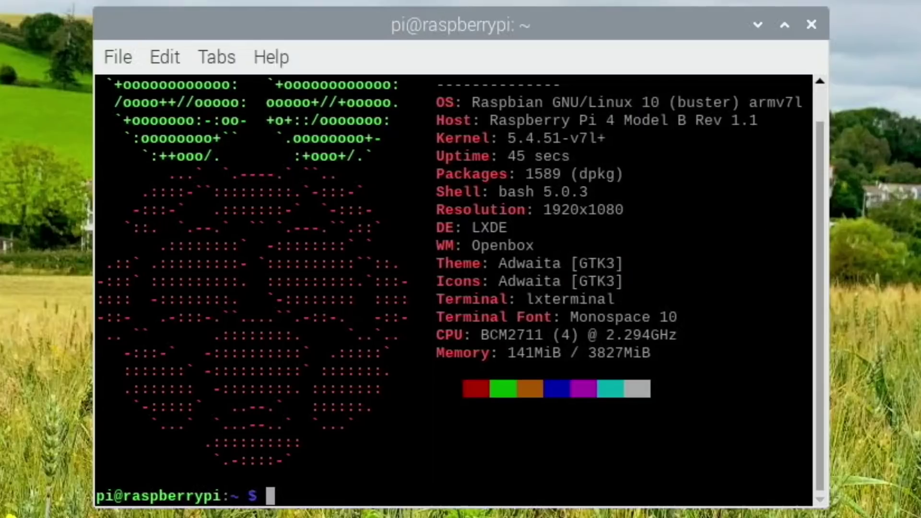
# - Open the /boot folder in the file manager
pyautogui.click(59, 507)
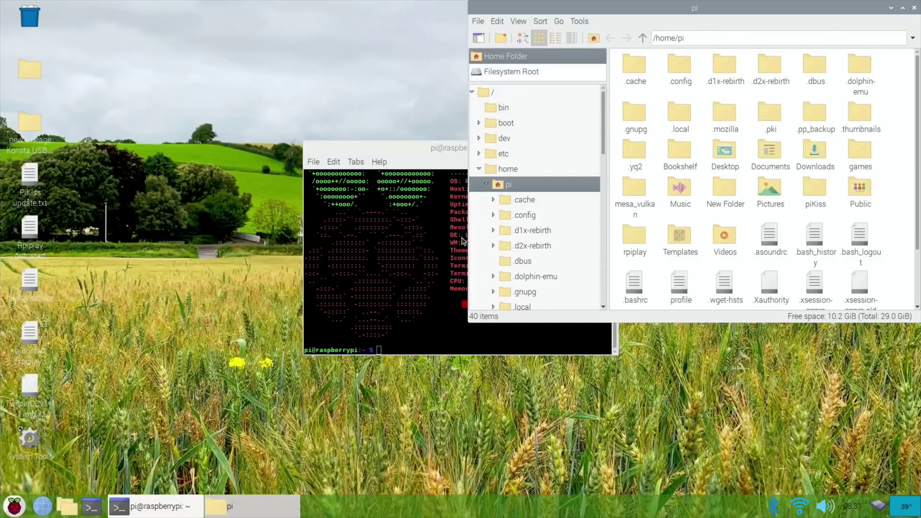
pyautogui.click(496, 126)
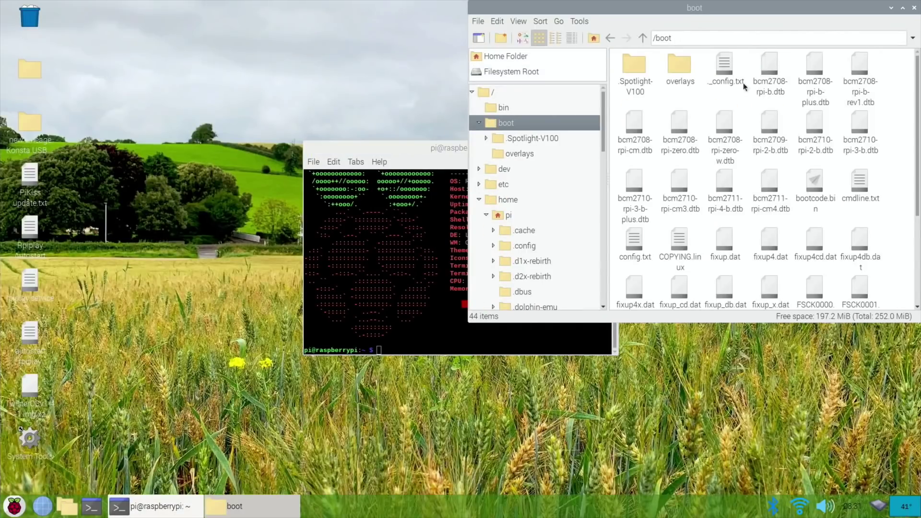
pyautogui.doubleClick(727, 73)
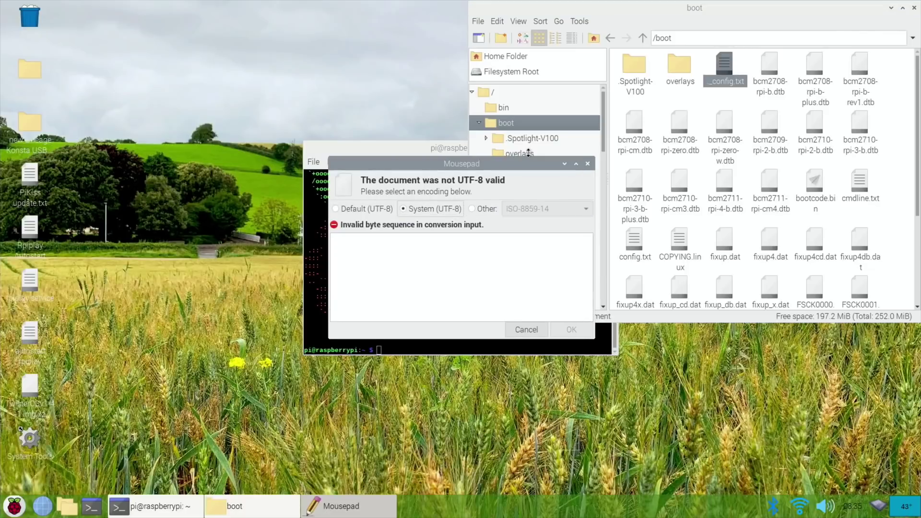
pyautogui.click(587, 164)
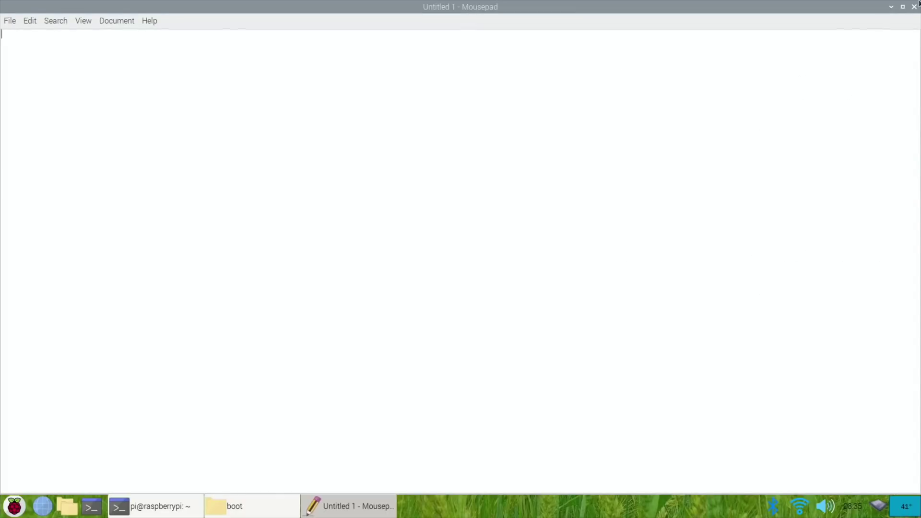
pyautogui.click(914, 7)
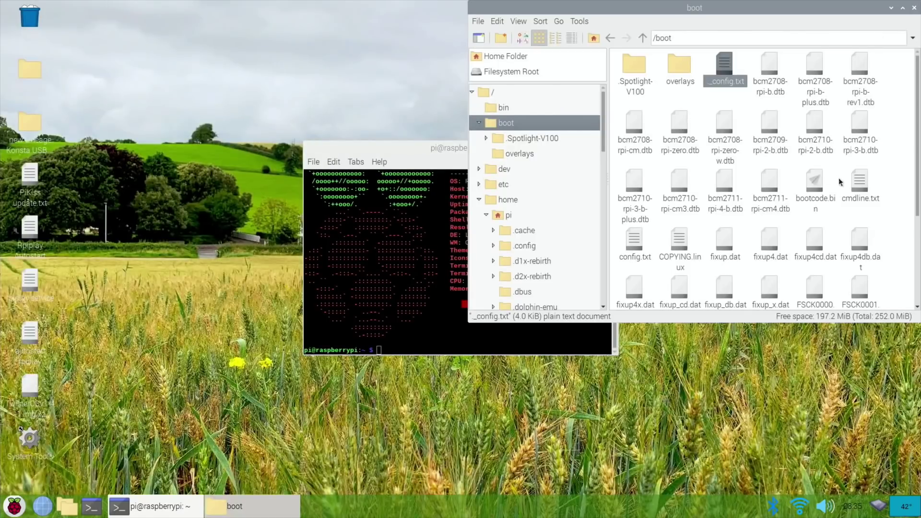
# - Open config.txt from the /boot folder to review the overclock values, and close it and the file manager
pyautogui.doubleClick(634, 240)
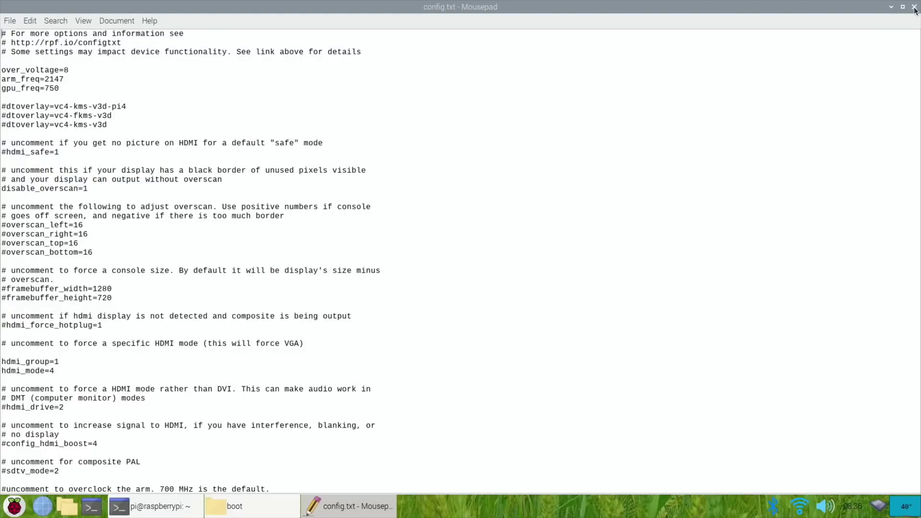
pyautogui.click(914, 7)
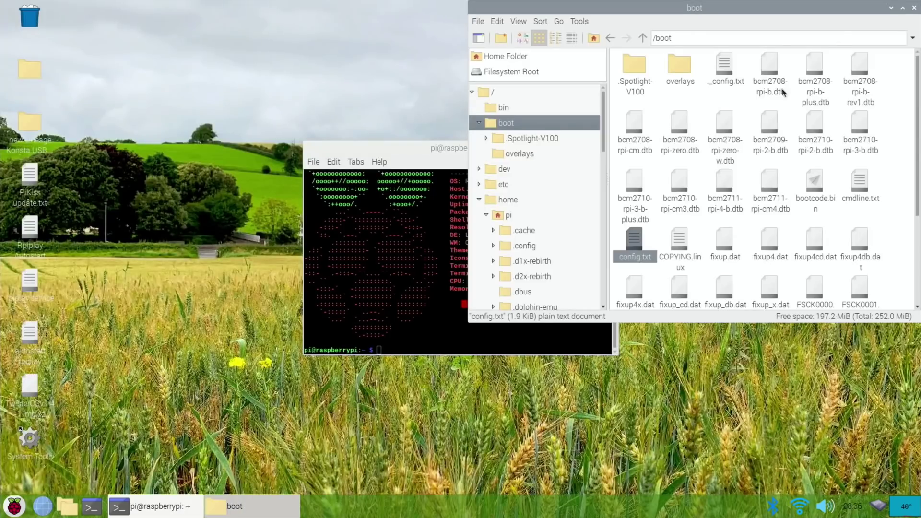
pyautogui.click(914, 8)
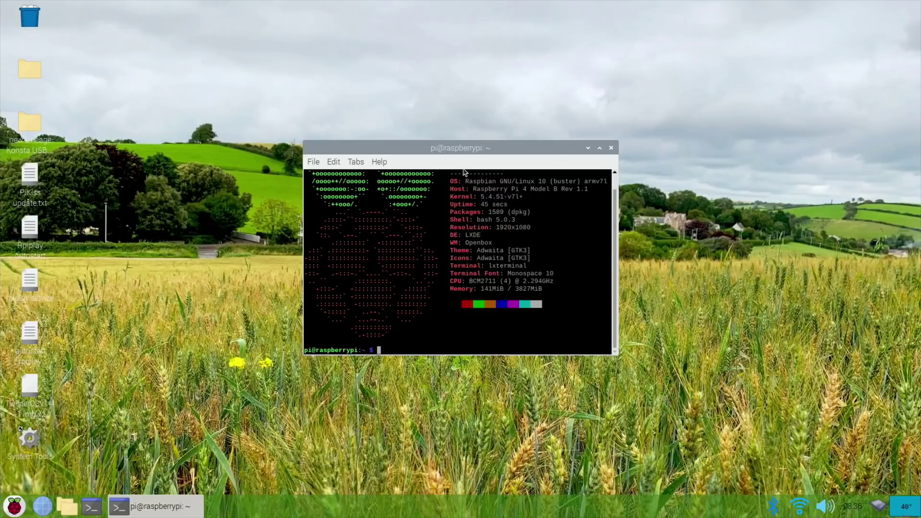
# - Reposition the terminal window and rerun neofetch from the command history
pyautogui.moveTo(445, 152); pyautogui.dragTo(316, 76)
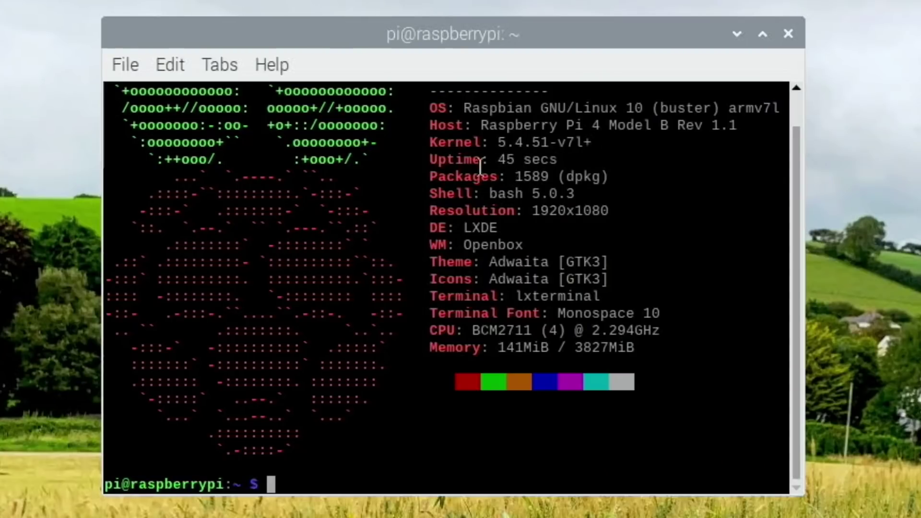
pyautogui.press('Up')
pyautogui.press('Up')
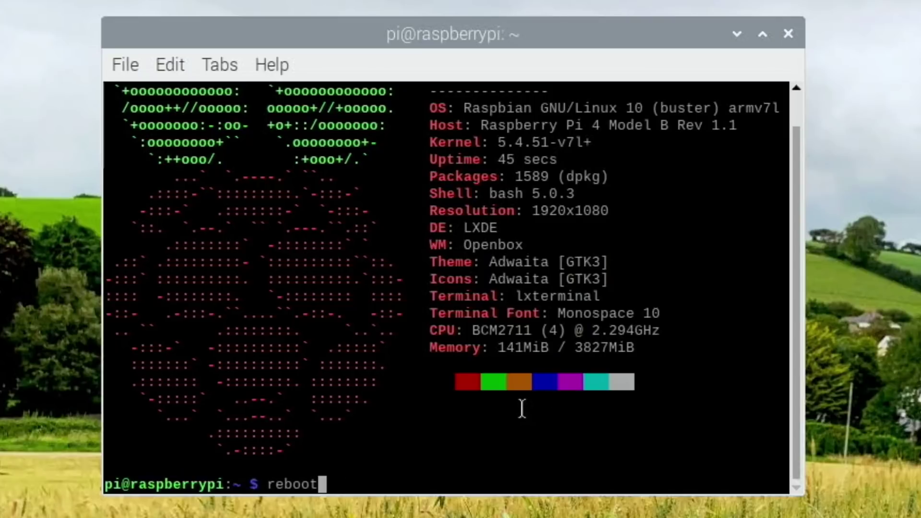
pyautogui.press('Down')
pyautogui.press('Return')
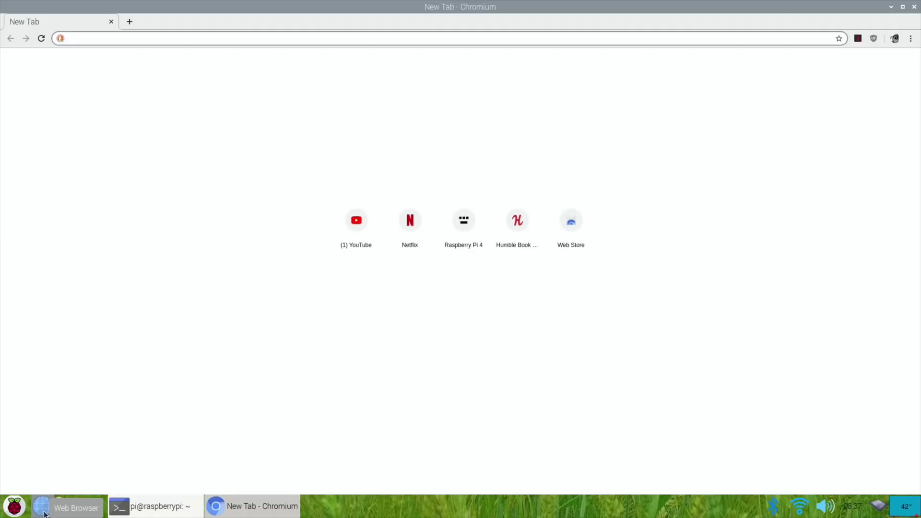
# - Open YouTube in the web browser, search for leepspvideo and go to that channel's page
pyautogui.click(44, 514)
pyautogui.click(356, 222)
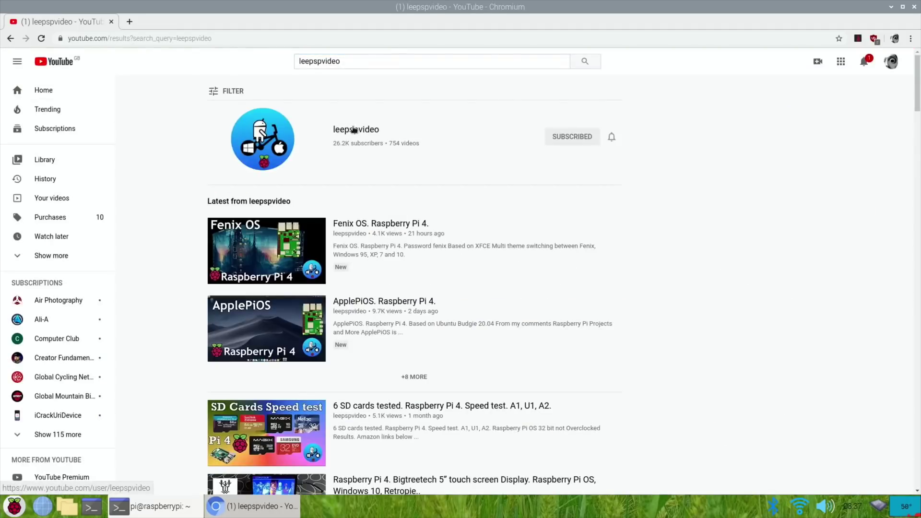
pyautogui.click(354, 130)
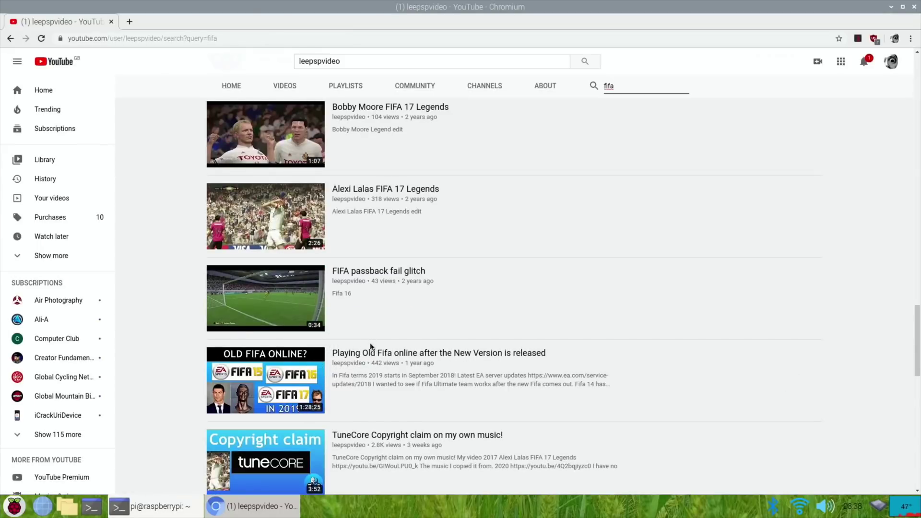
# - Open the video "Playing Old Fifa online after the New Version is released" and play it at 1080p quality
pyautogui.click(372, 355)
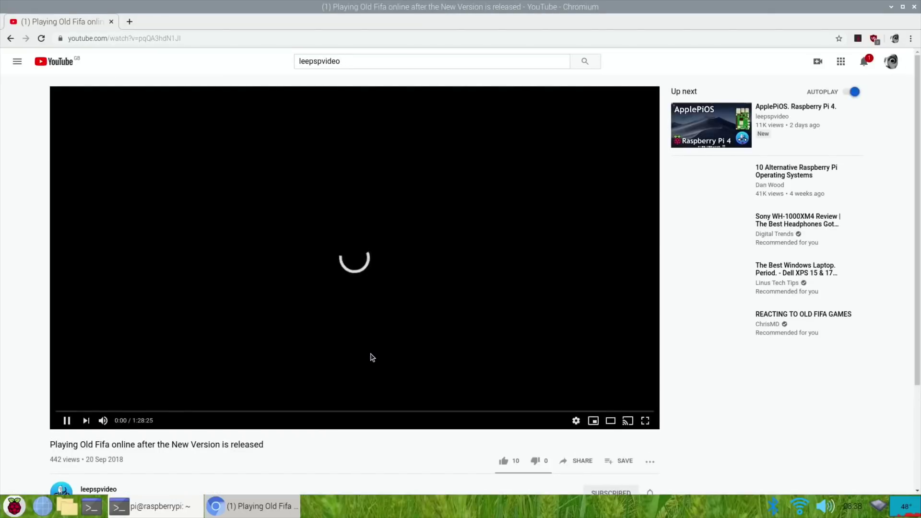
pyautogui.click(577, 421)
pyautogui.click(590, 393)
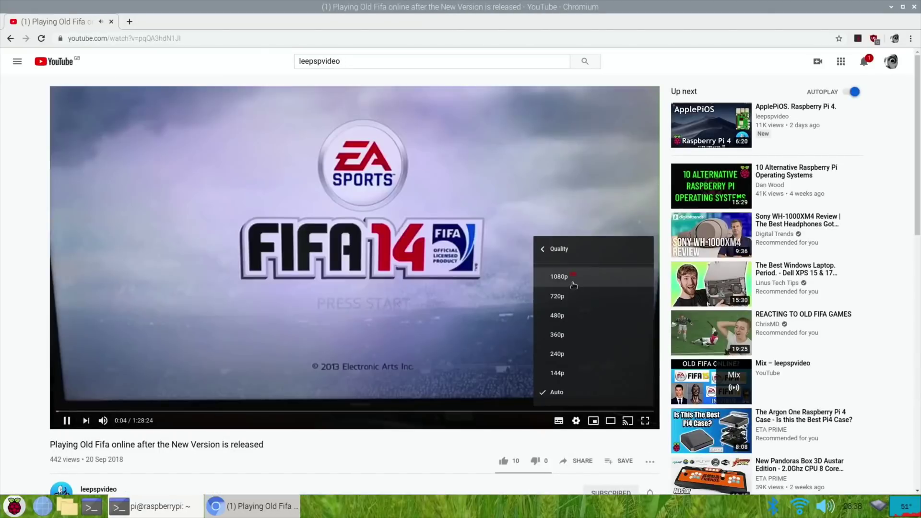
pyautogui.click(559, 277)
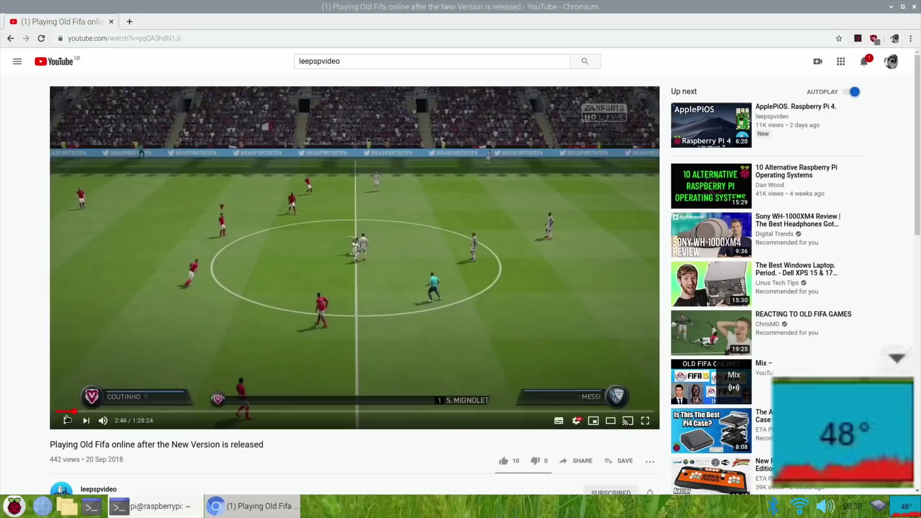
pyautogui.click(65, 421)
pyautogui.click(66, 421)
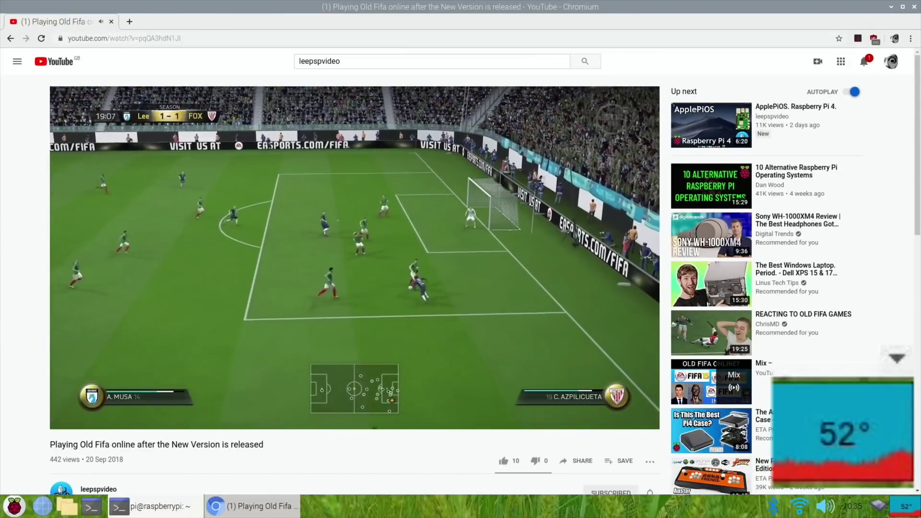
# - Rerun neofetch in the terminal while the video plays, and close the terminal and the browser
pyautogui.click(189, 508)
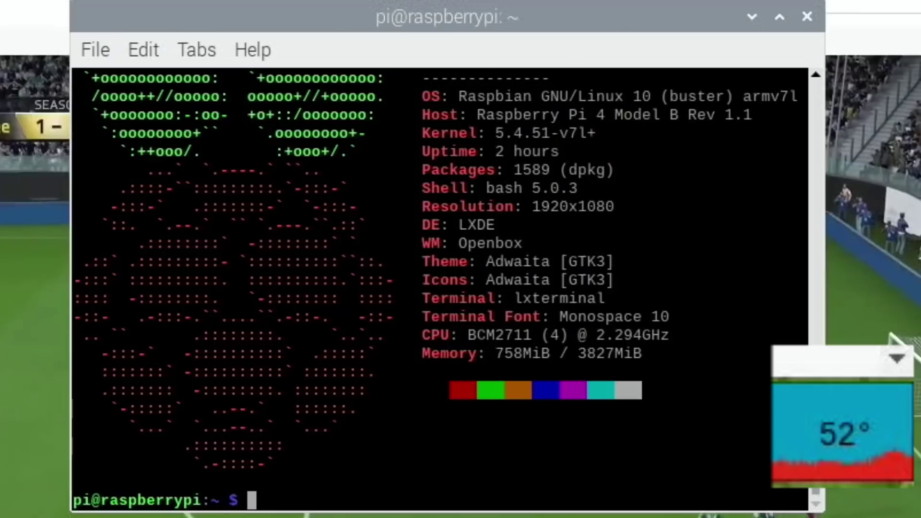
pyautogui.write('neofetch')
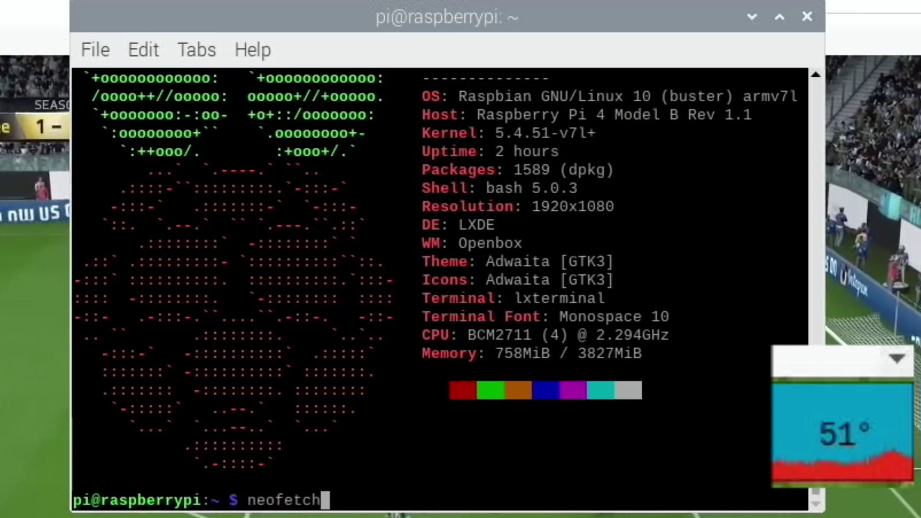
pyautogui.press('Return')
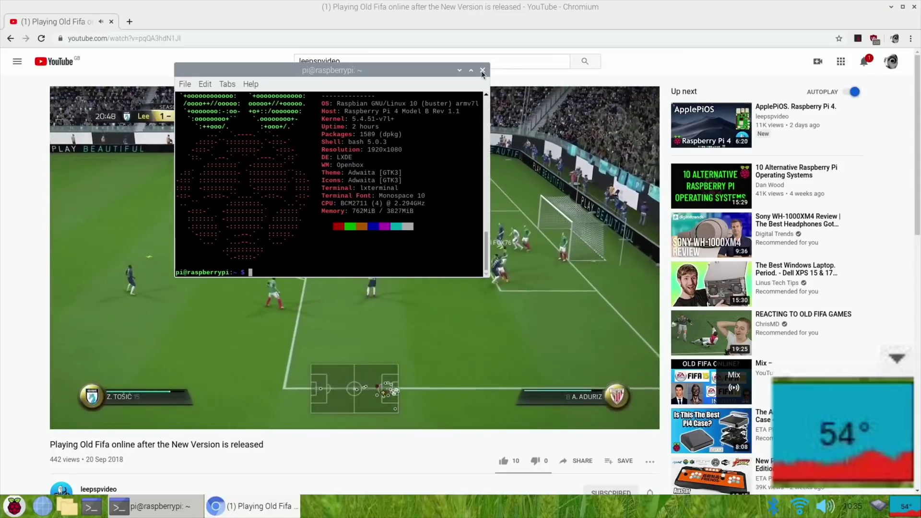
pyautogui.click(483, 70)
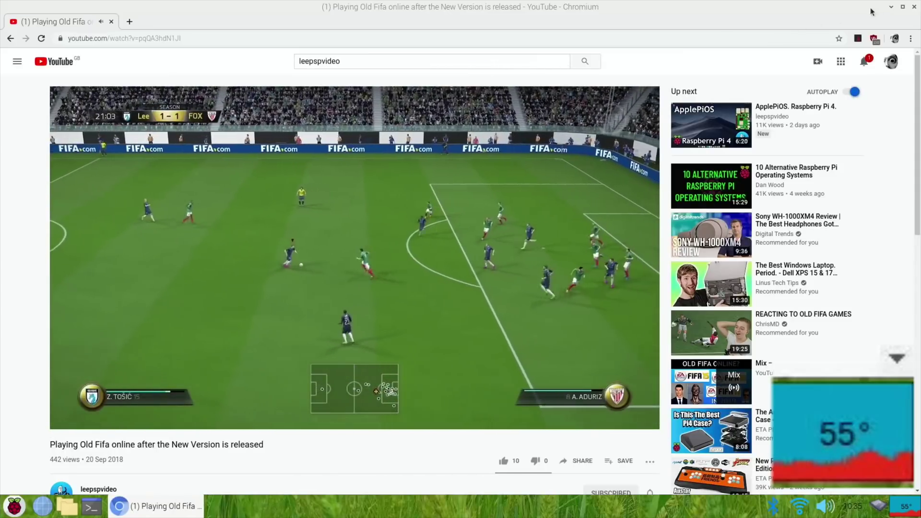
pyautogui.click(914, 8)
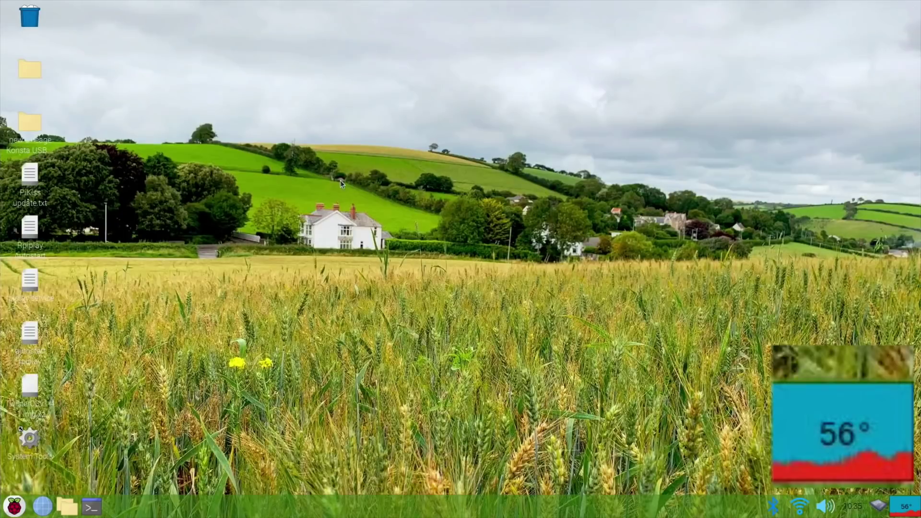
# - Launch Super Mario 64, reposition its window towards the middle of the desktop and start the new MARIO A file
pyautogui.click(18, 504)
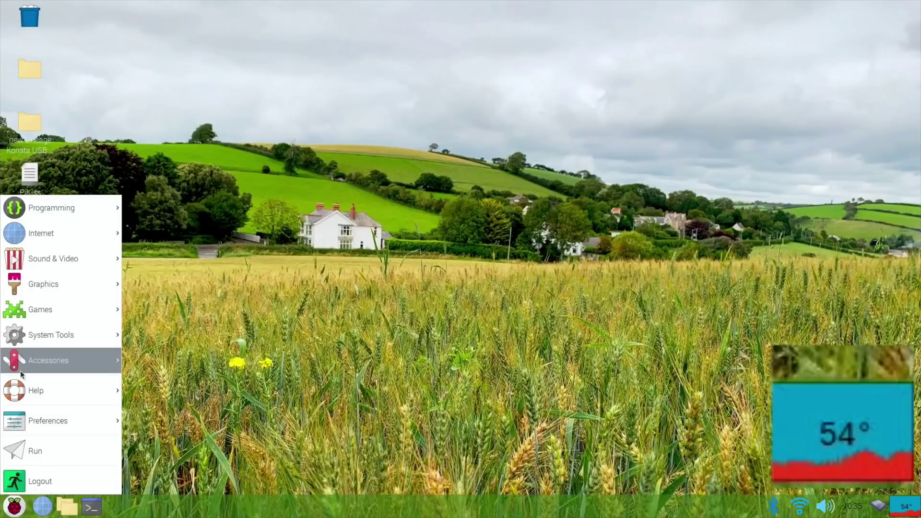
pyautogui.moveTo(46, 308)
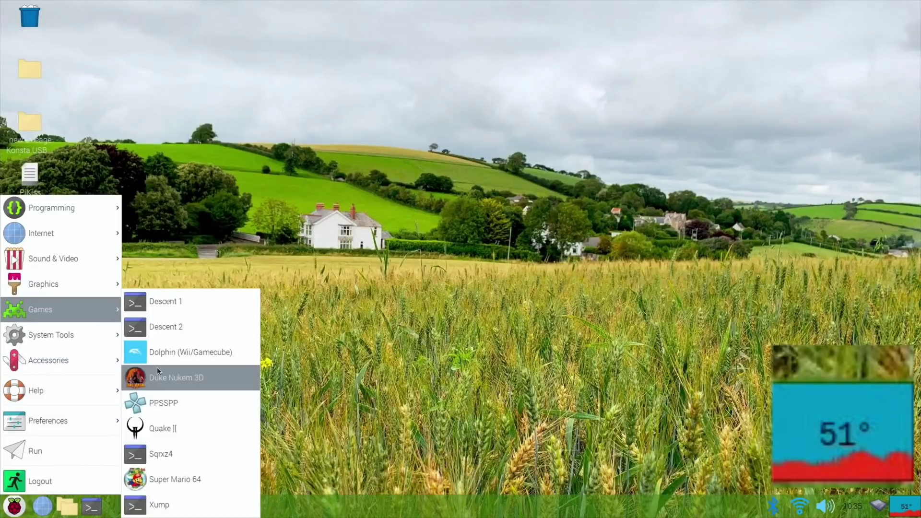
pyautogui.click(178, 469)
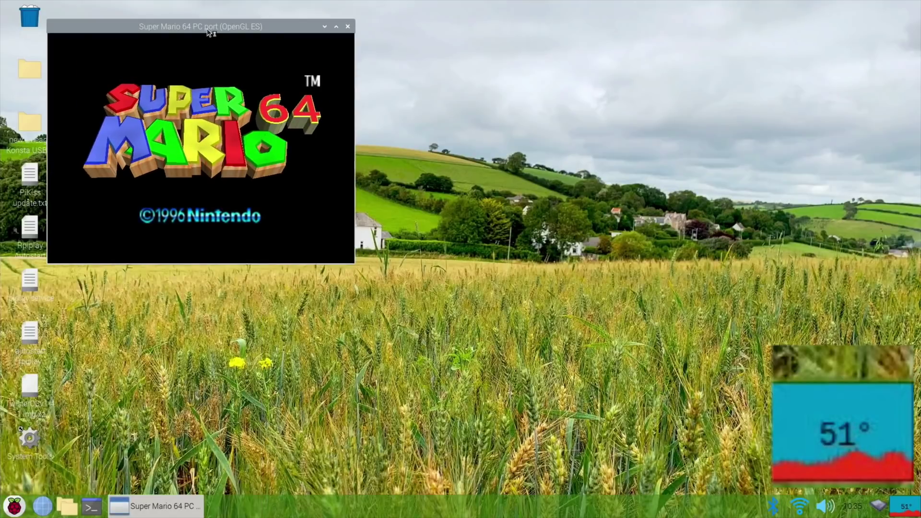
pyautogui.moveTo(209, 33); pyautogui.dragTo(323, 71)
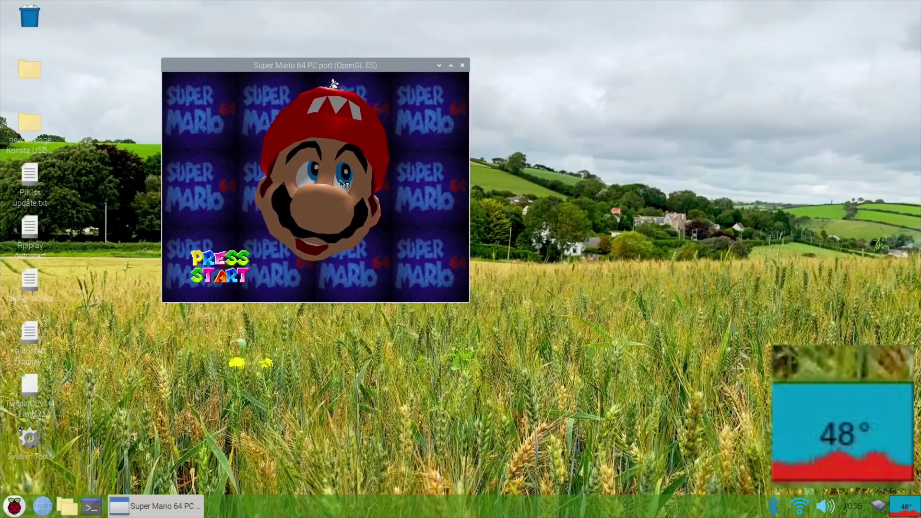
pyautogui.press('space')
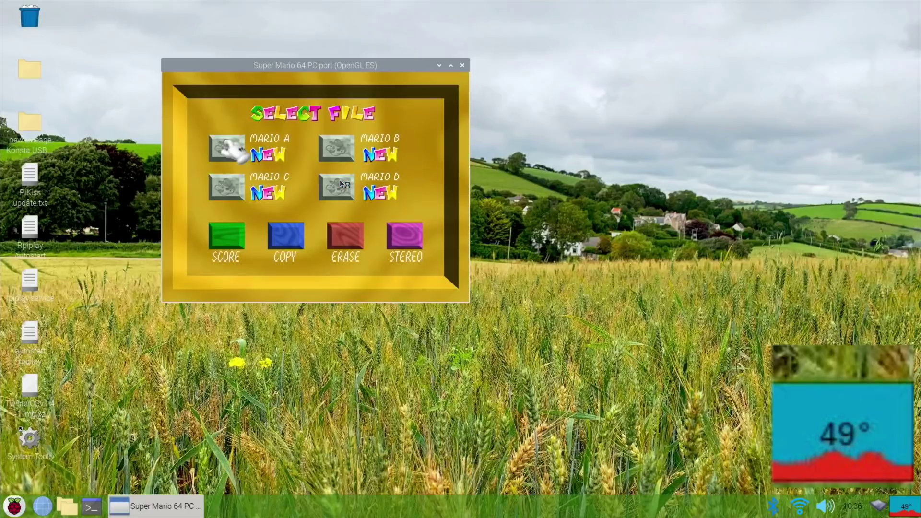
pyautogui.press('space')
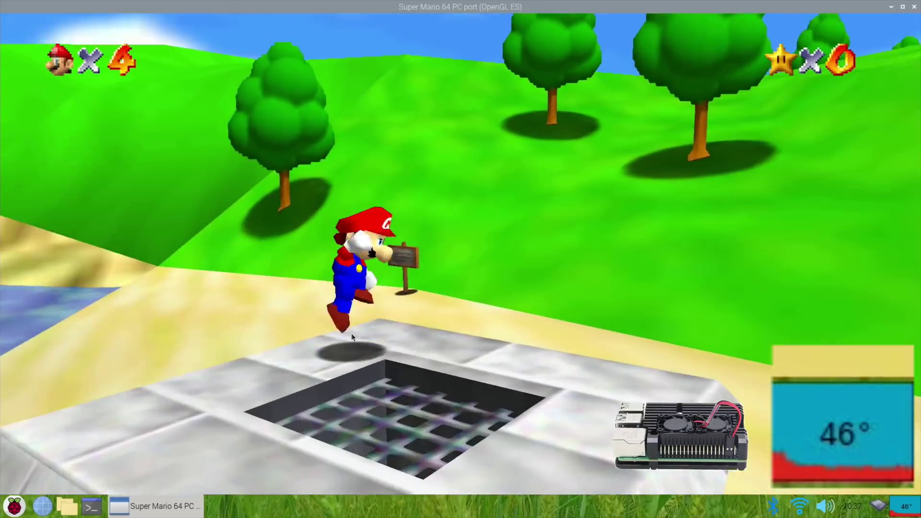
# - Run Mario across the grounds to the castle bridge and advance through Lakitu's camera instructions
pyautogui.press('w')
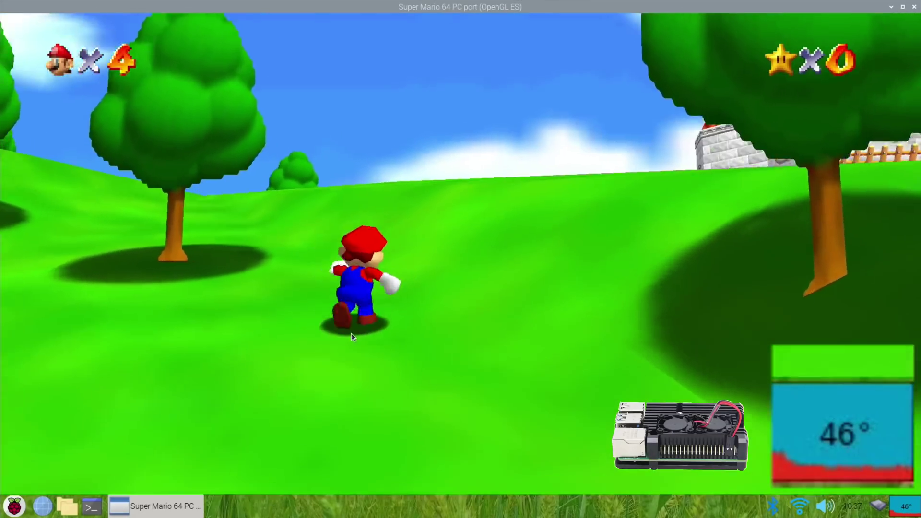
pyautogui.press('l')
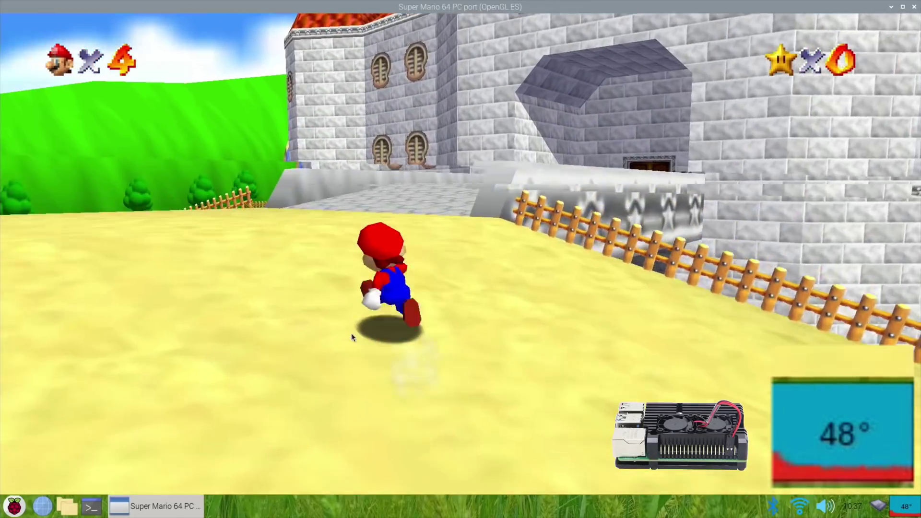
pyautogui.press('w')
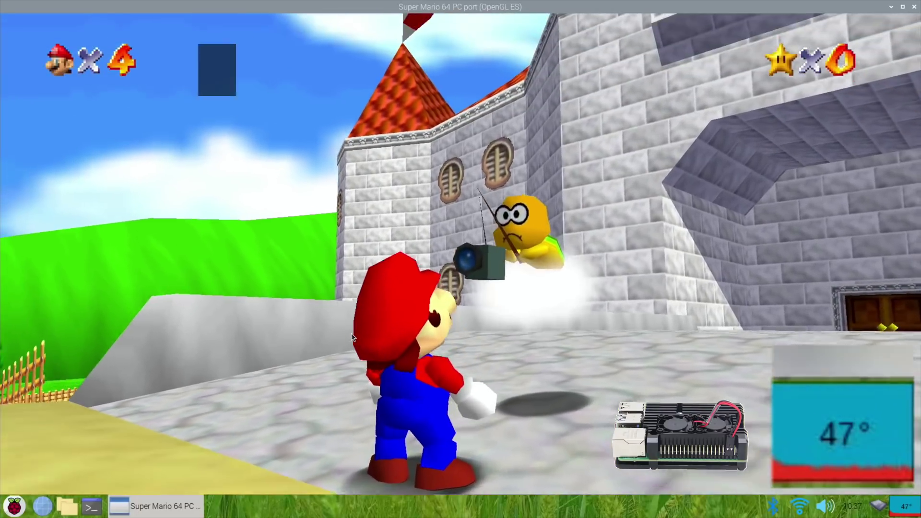
pyautogui.press('l')
pyautogui.press('l')
pyautogui.press('l')
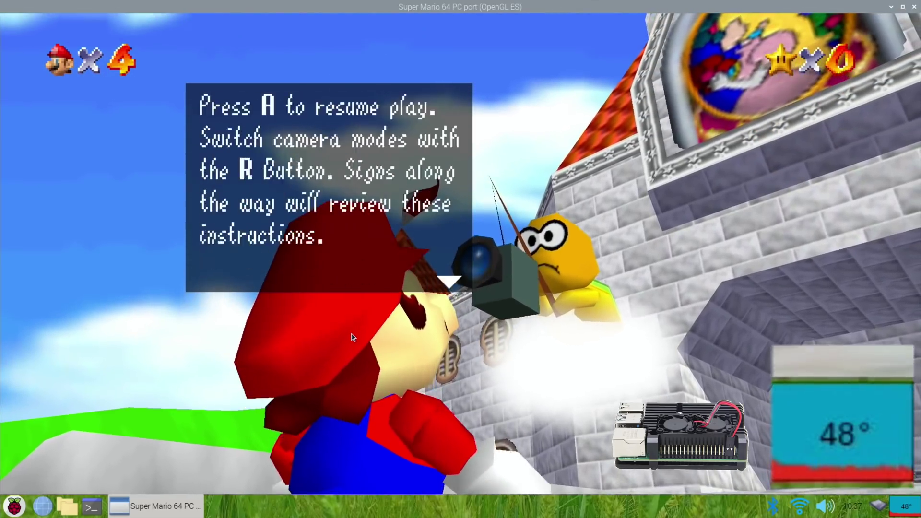
pyautogui.press('l')
pyautogui.press('l')
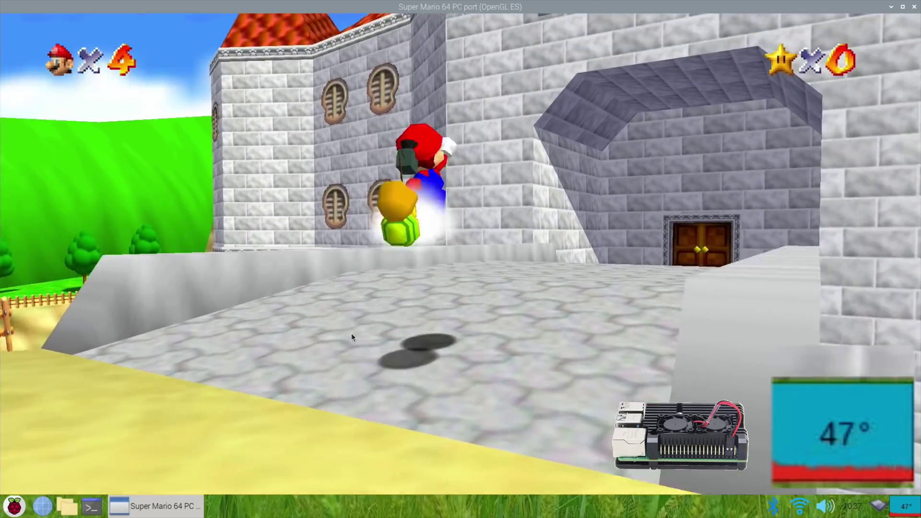
# - Take Mario through the castle's front door and dismiss the message inside the entrance
pyautogui.press('w')
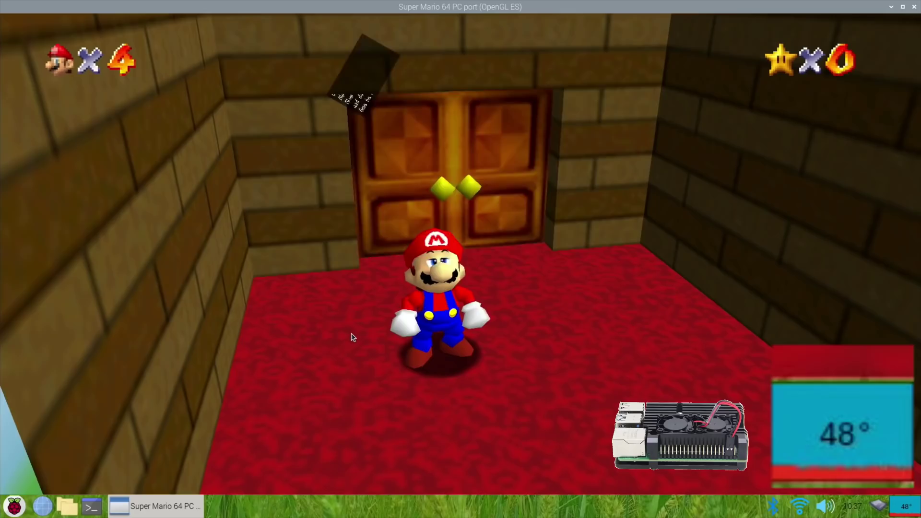
pyautogui.press('l')
pyautogui.press('l')
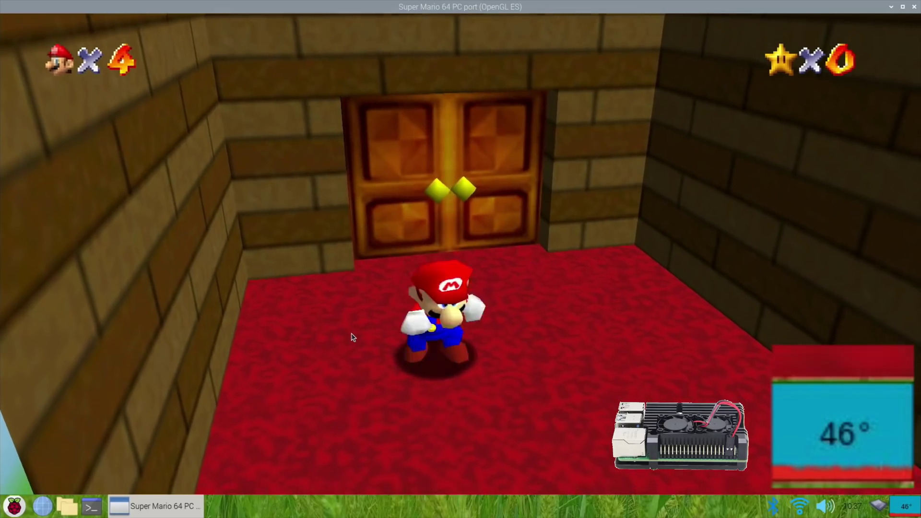
pyautogui.press('s')
pyautogui.press('s')
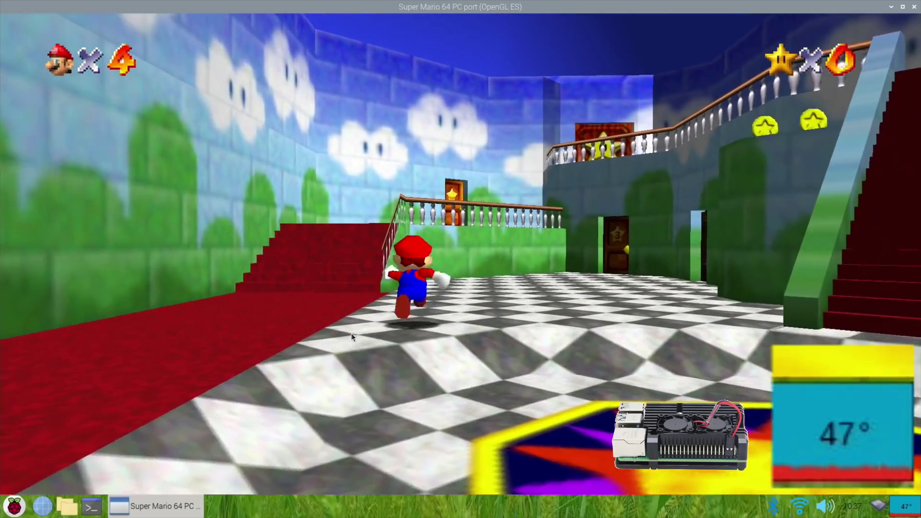
# - Explore the castle's main hall with Mario, running and jumping around the floor, staircases and upper landings
pyautogui.press('a')
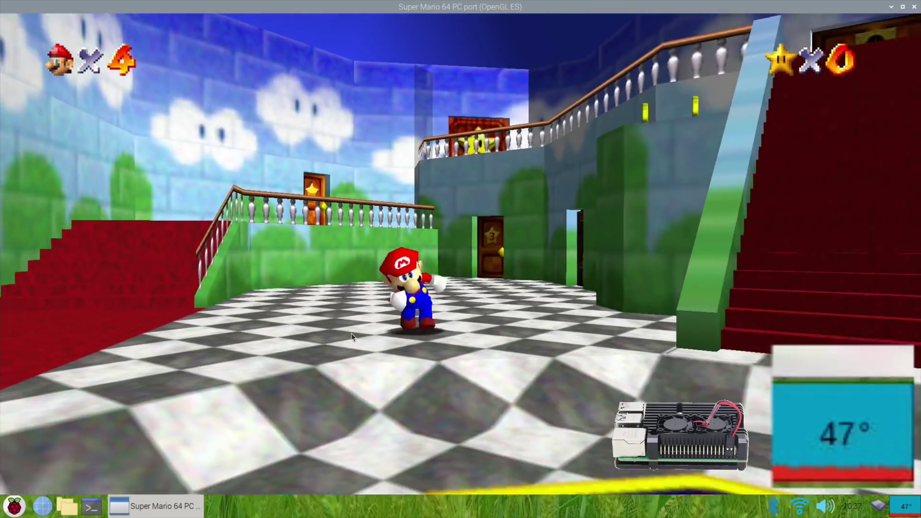
pyautogui.press('d')
pyautogui.press('s')
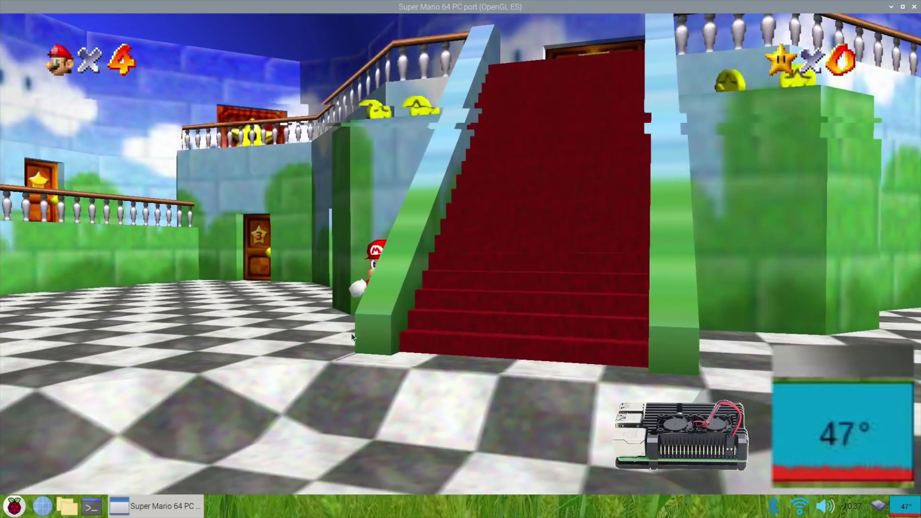
pyautogui.press('w')
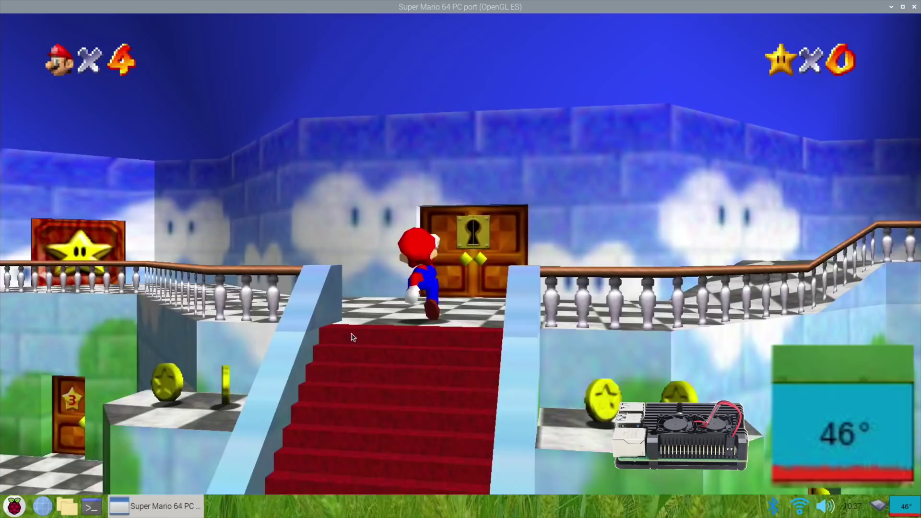
pyautogui.press('l')
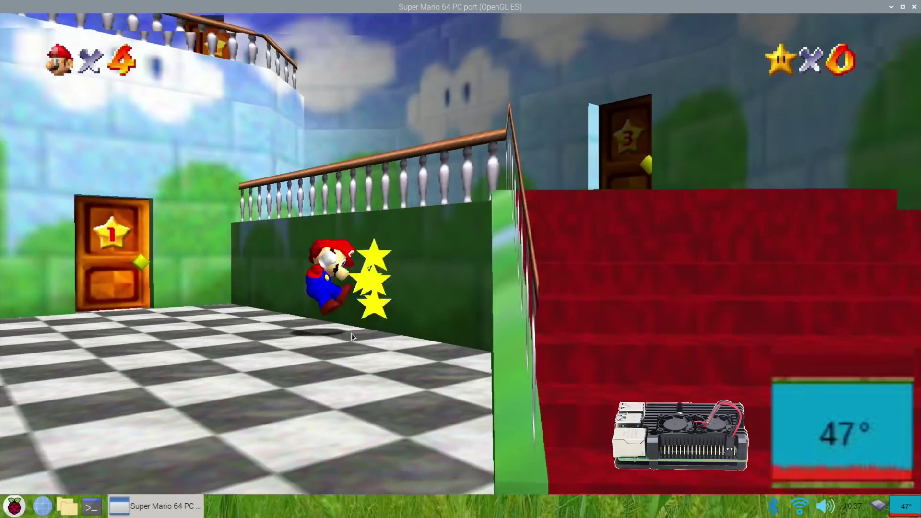
pyautogui.press('l')
pyautogui.press('w')
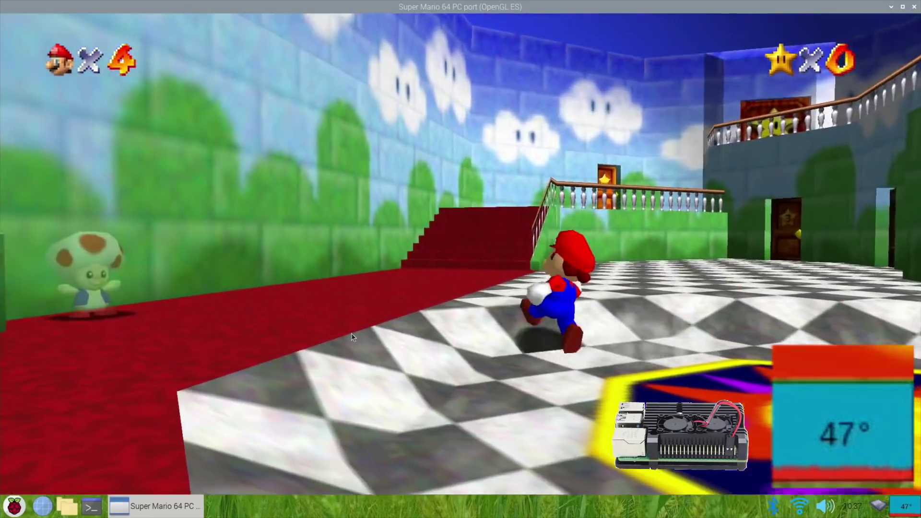
pyautogui.press('l')
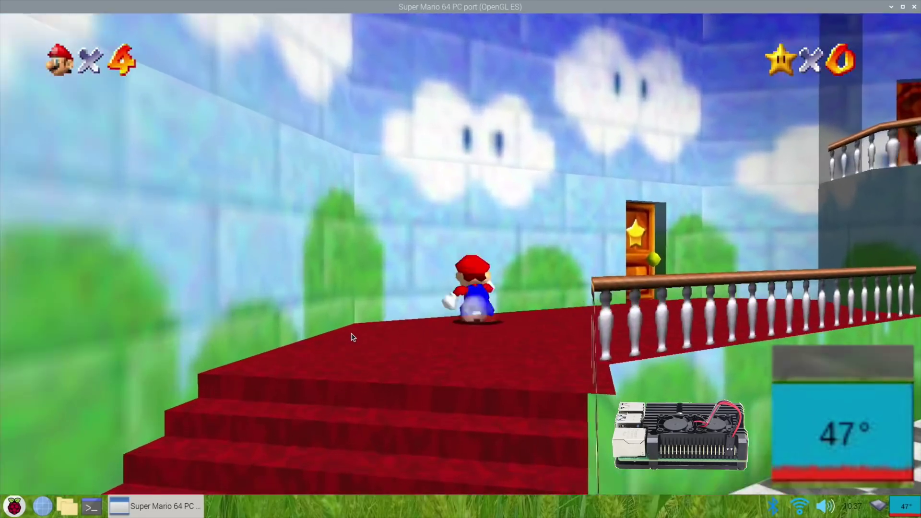
pyautogui.press('l')
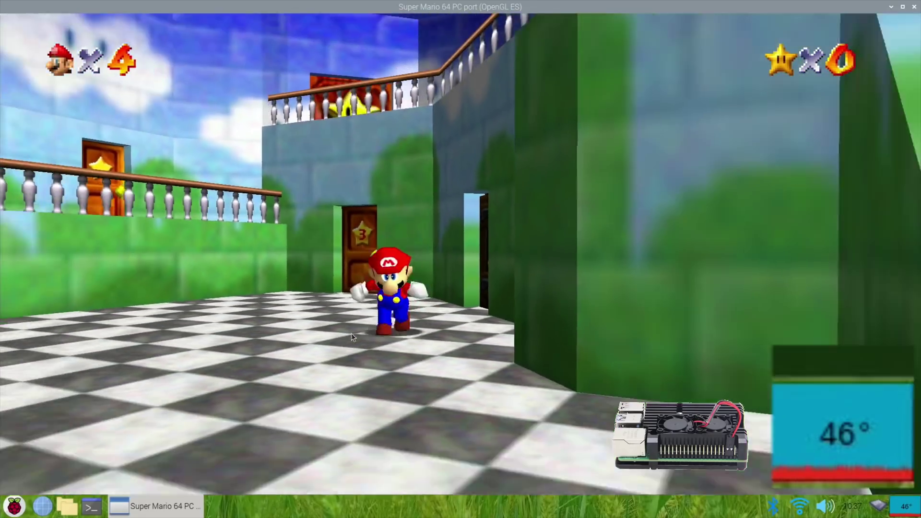
pyautogui.press('s')
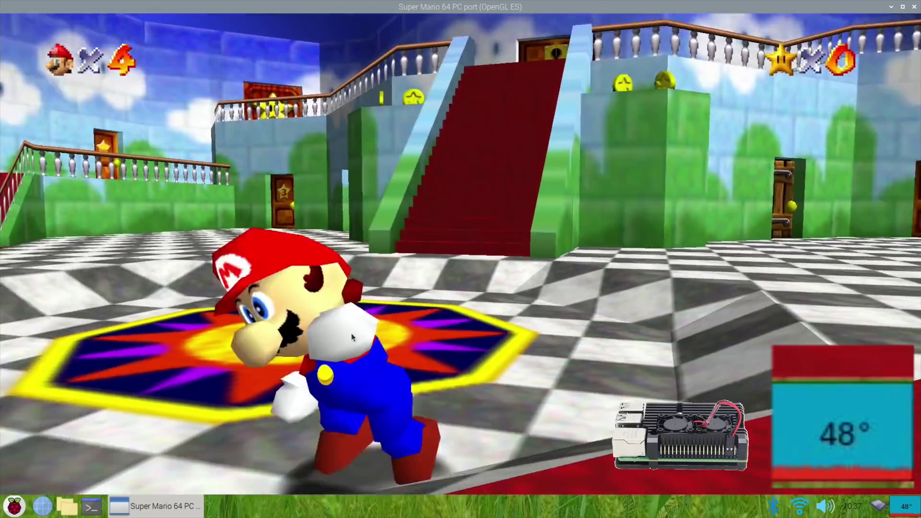